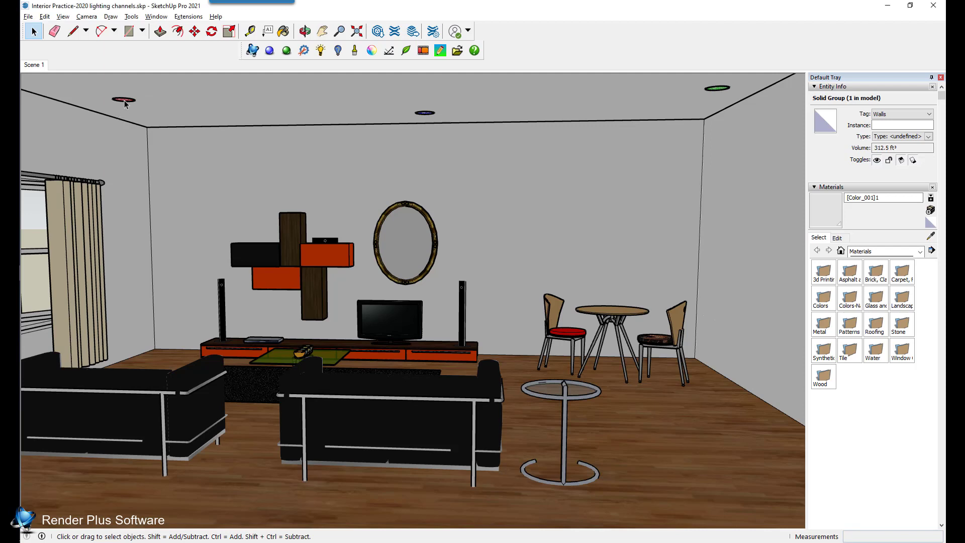
Edit the red ceiling lamp with IRender SU and assign it to a new lighting channel named Red.
right_click(126, 103)
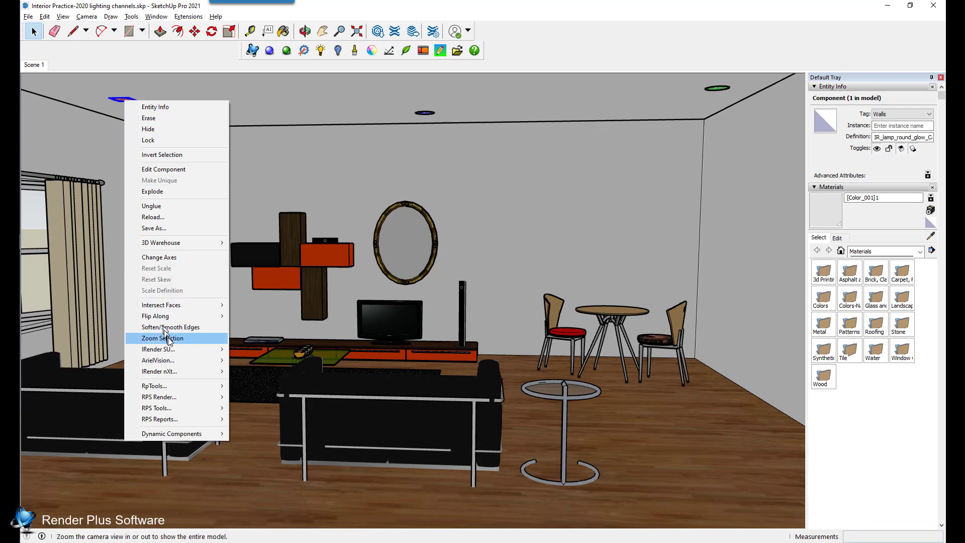
mouse_move(181, 354)
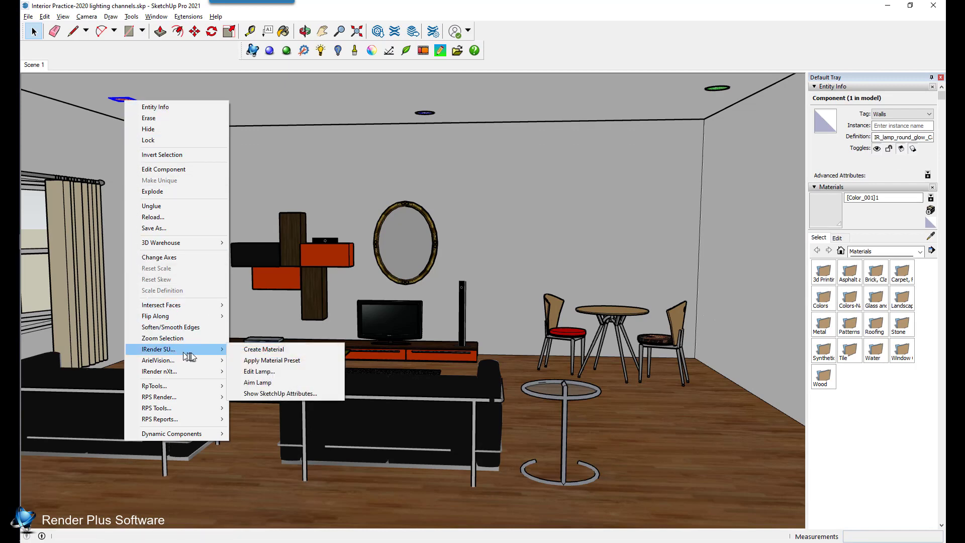
click(248, 372)
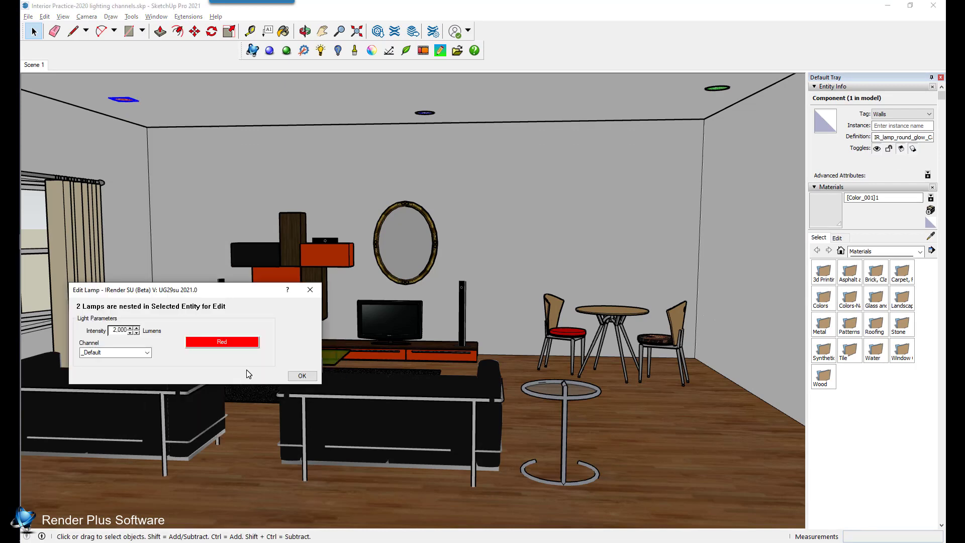
click(149, 354)
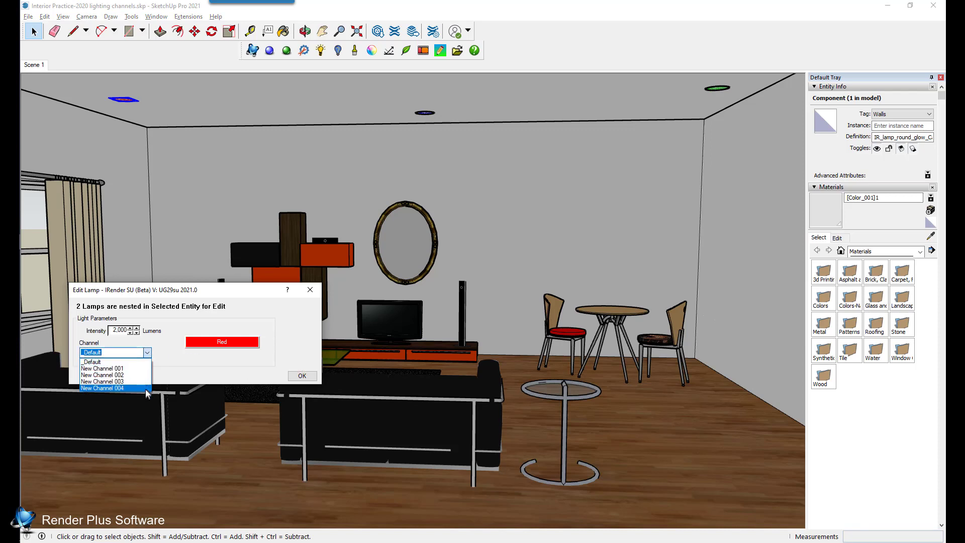
click(136, 362)
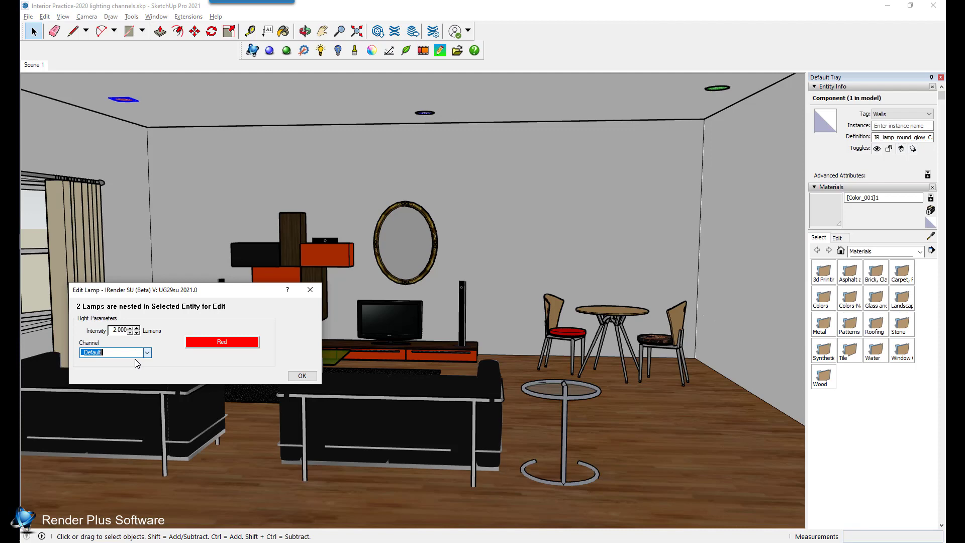
text(Red)
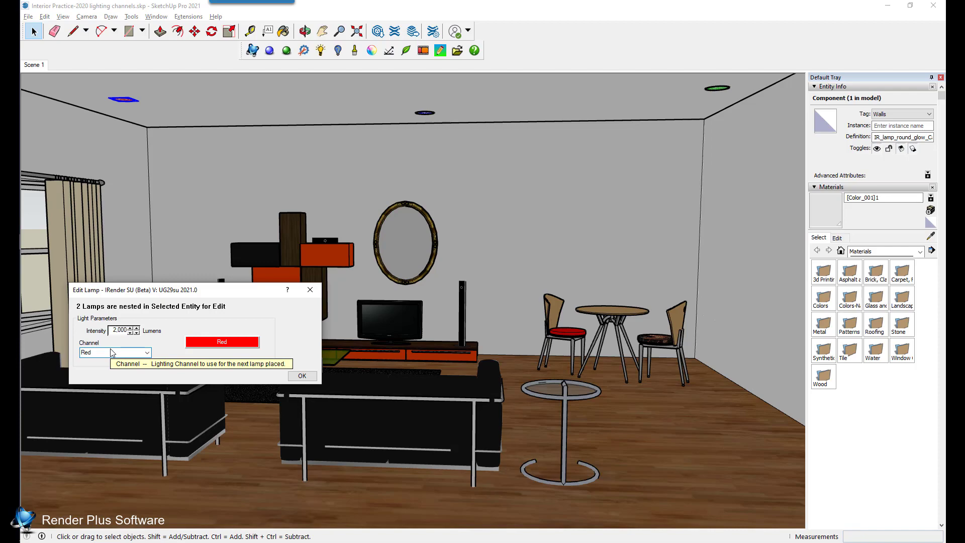
click(310, 377)
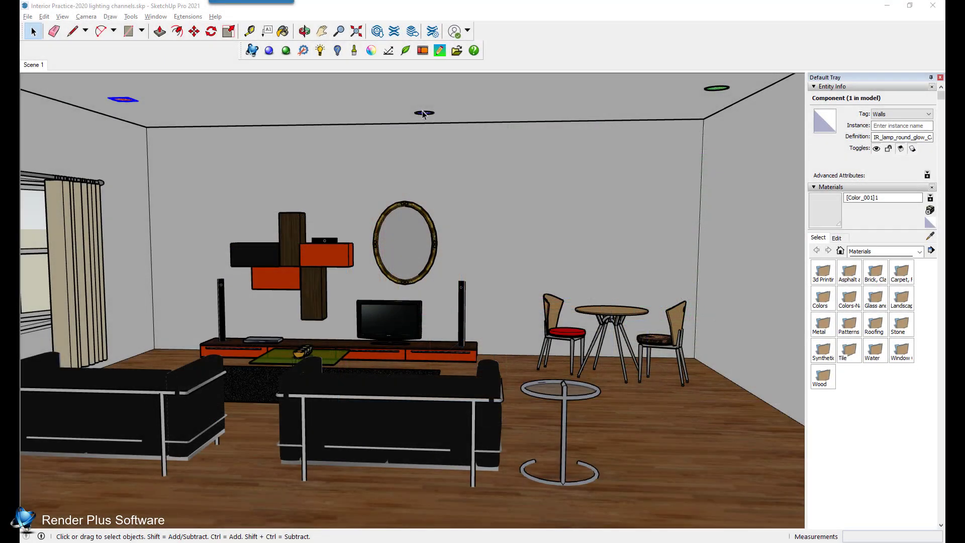
Edit the blue ceiling lamp and assign it to a new lighting channel named Blue.
right_click(423, 114)
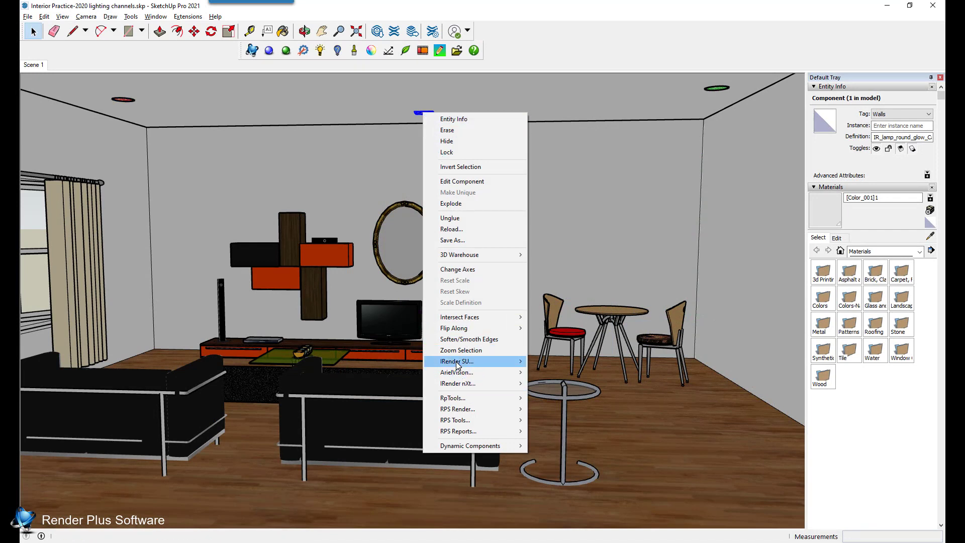
mouse_move(457, 366)
click(546, 384)
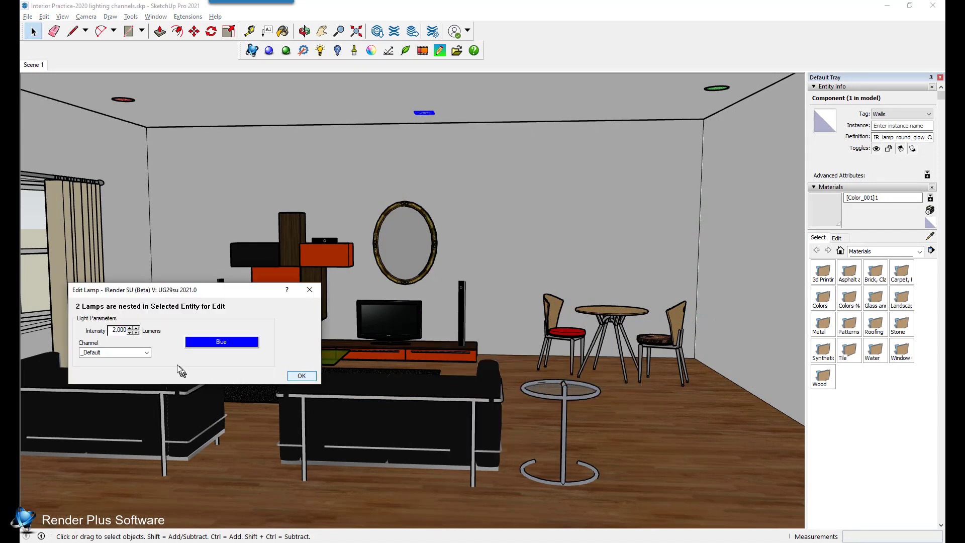
double_click(116, 353)
text(Blue)
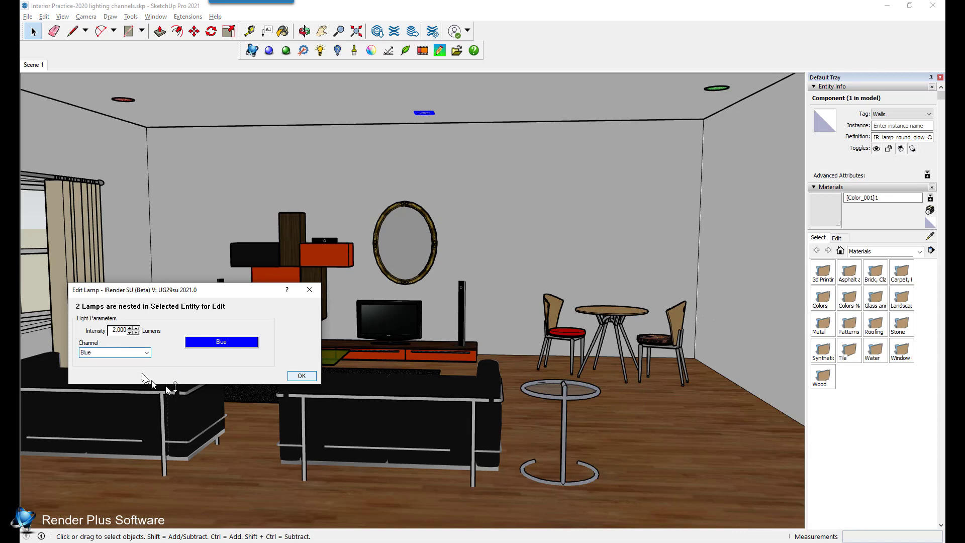
click(314, 376)
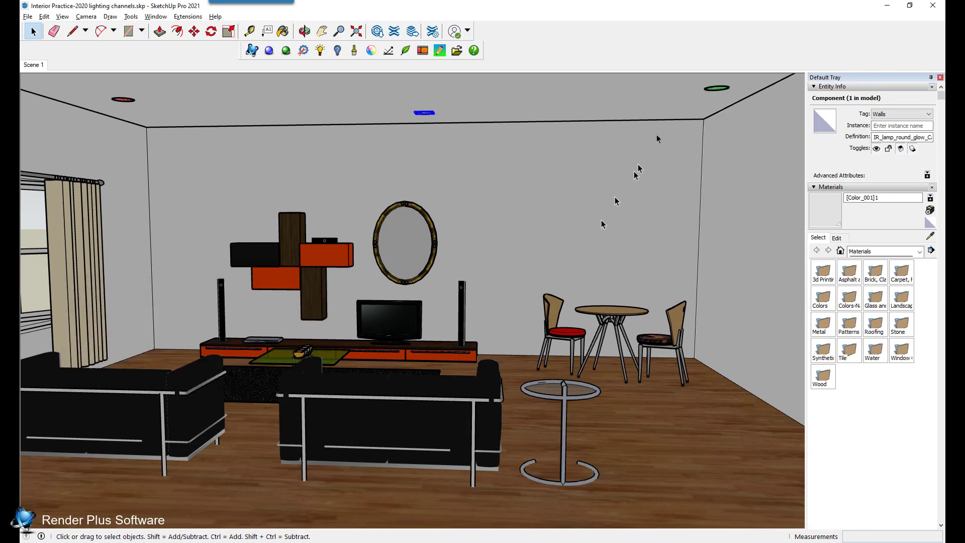
Edit the green ceiling lamp and assign it to a new lighting channel named Green.
right_click(716, 89)
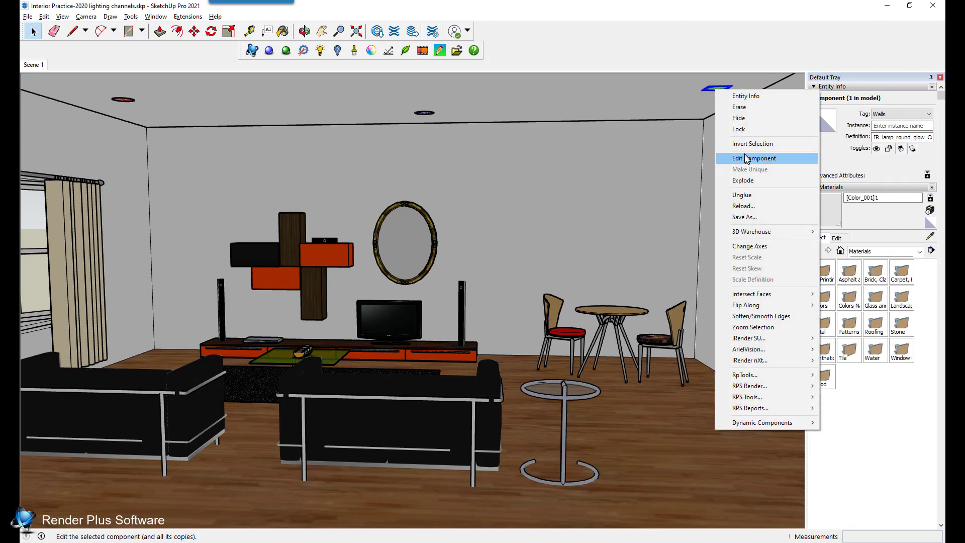
mouse_move(752, 340)
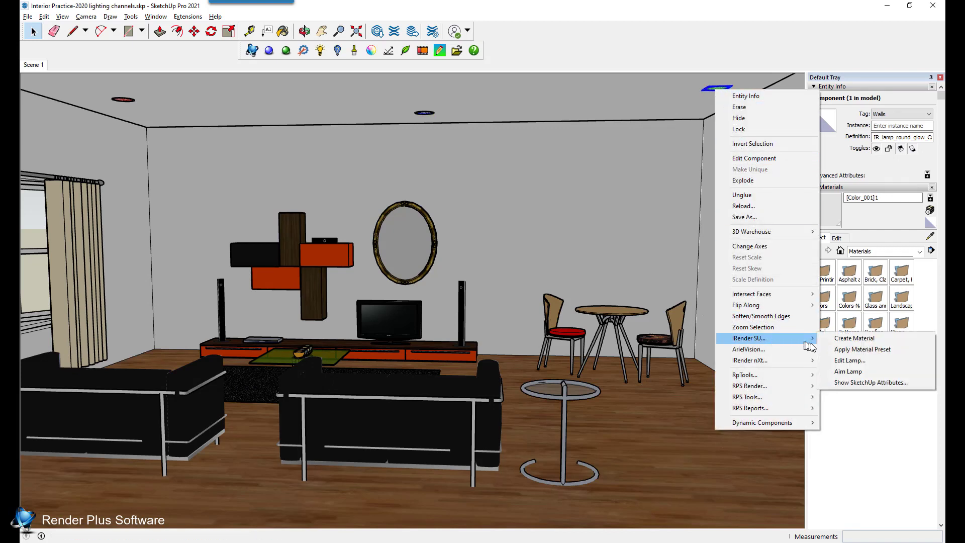
click(832, 361)
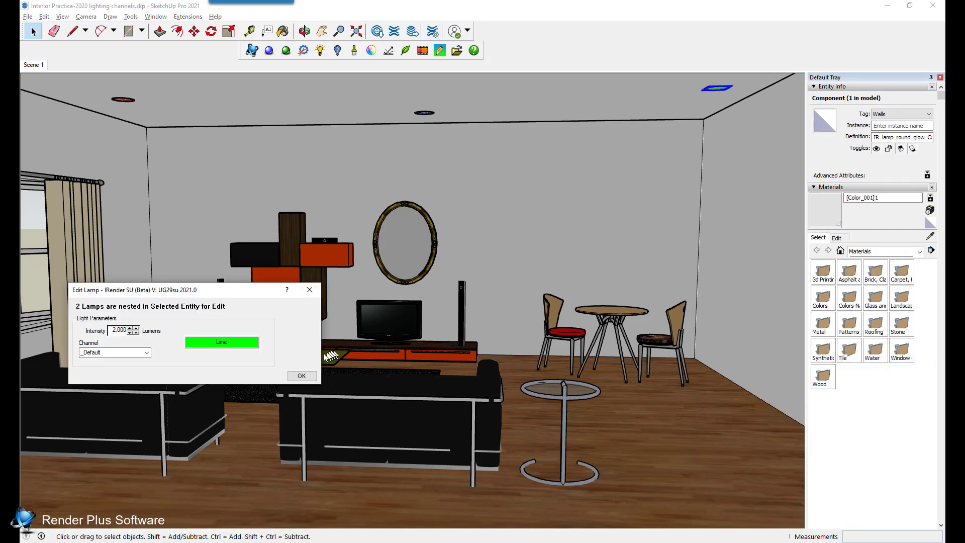
double_click(139, 354)
text(Green)
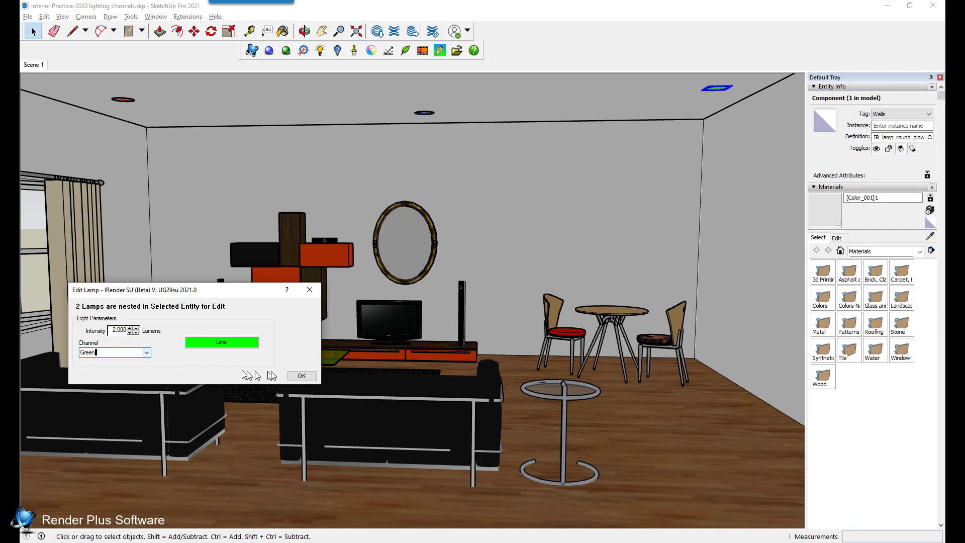
click(300, 376)
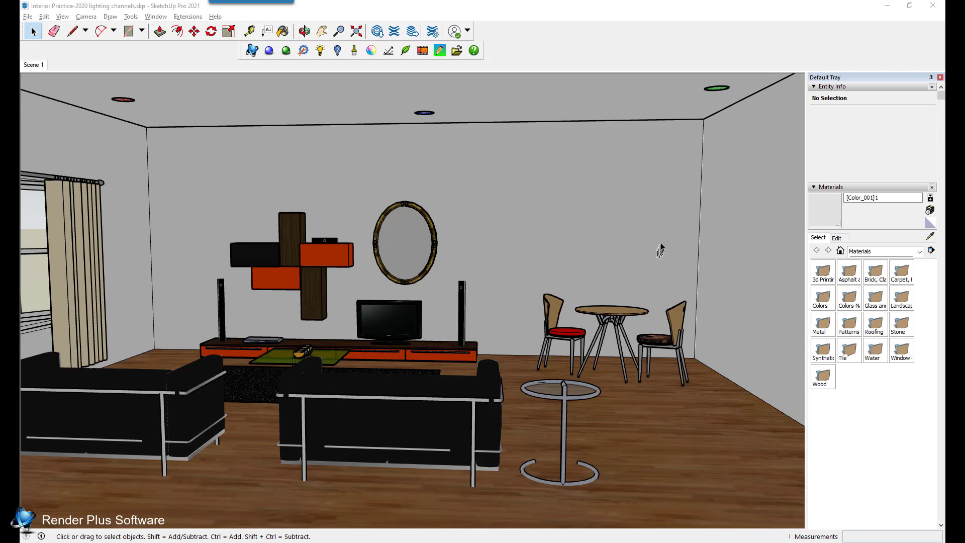
Reassign the green ceiling lamp to the existing Blue lighting channel.
right_click(717, 90)
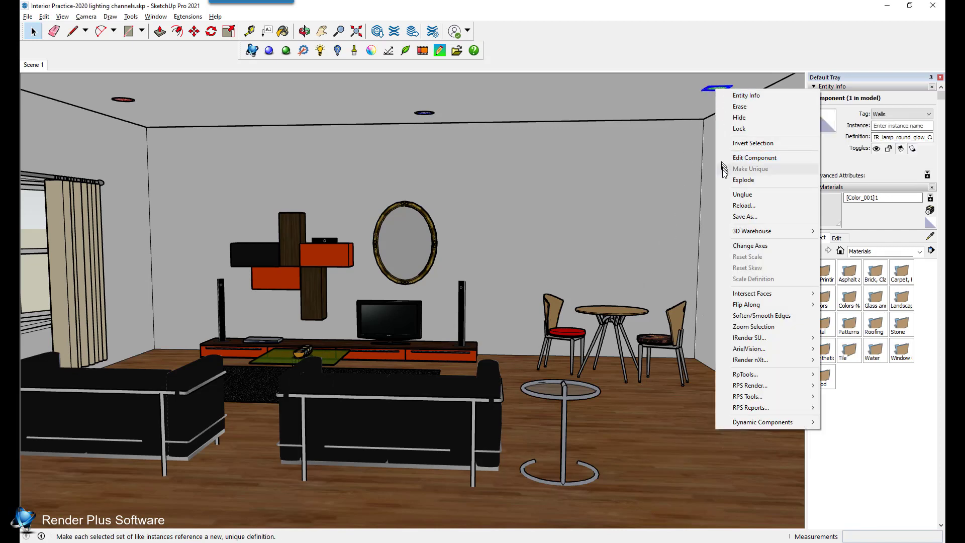
mouse_move(765, 338)
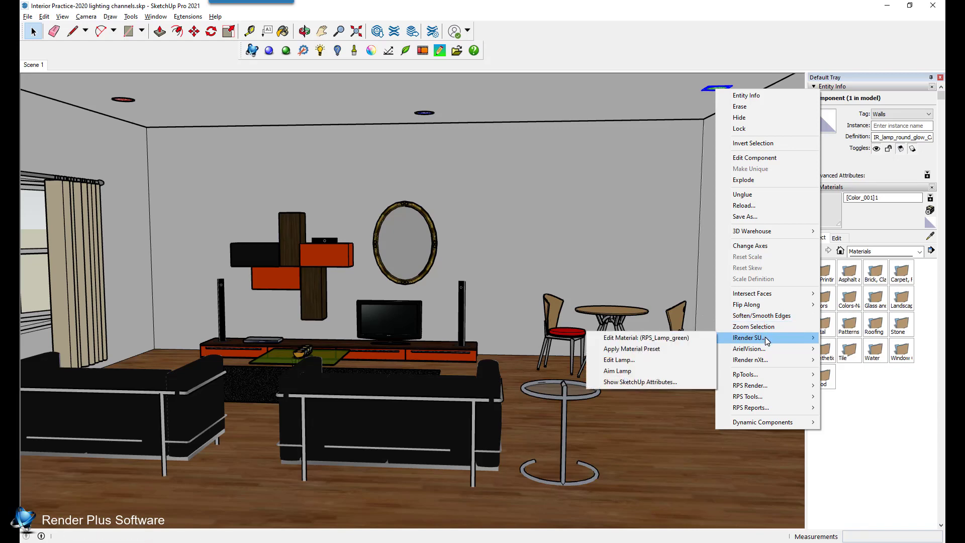
click(684, 363)
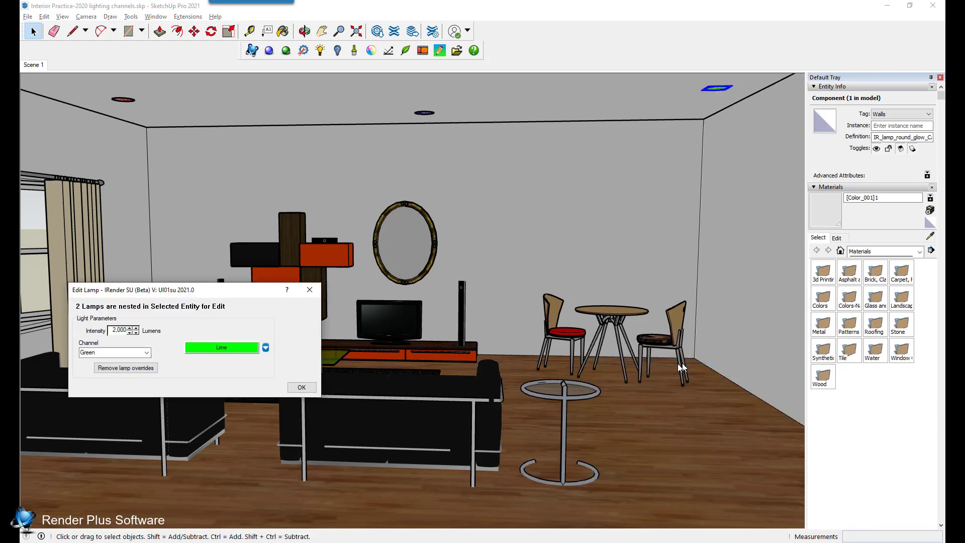
click(147, 352)
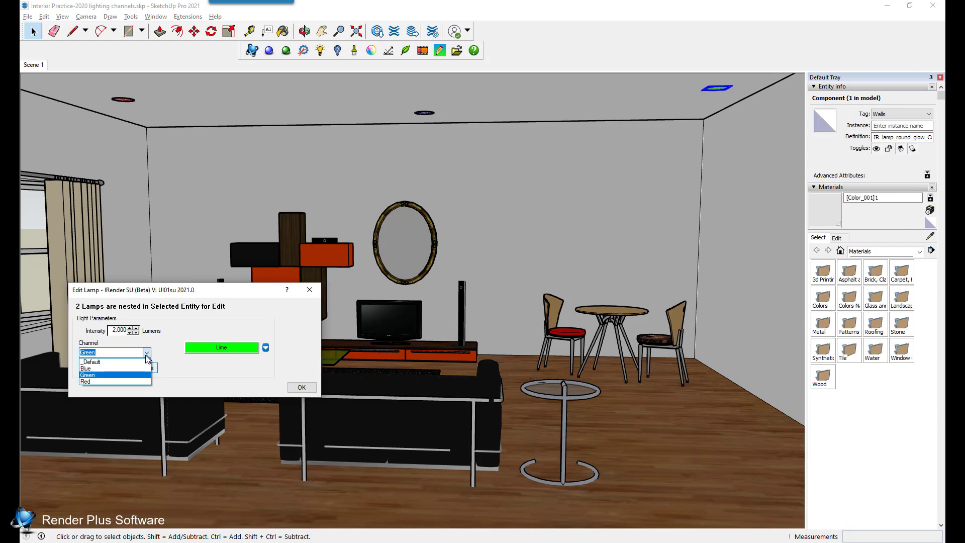
click(139, 369)
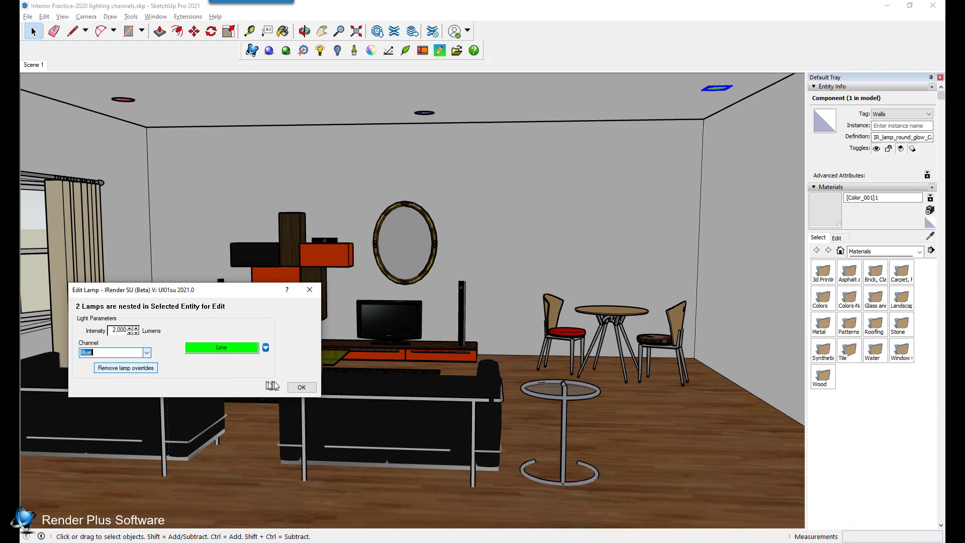
click(299, 389)
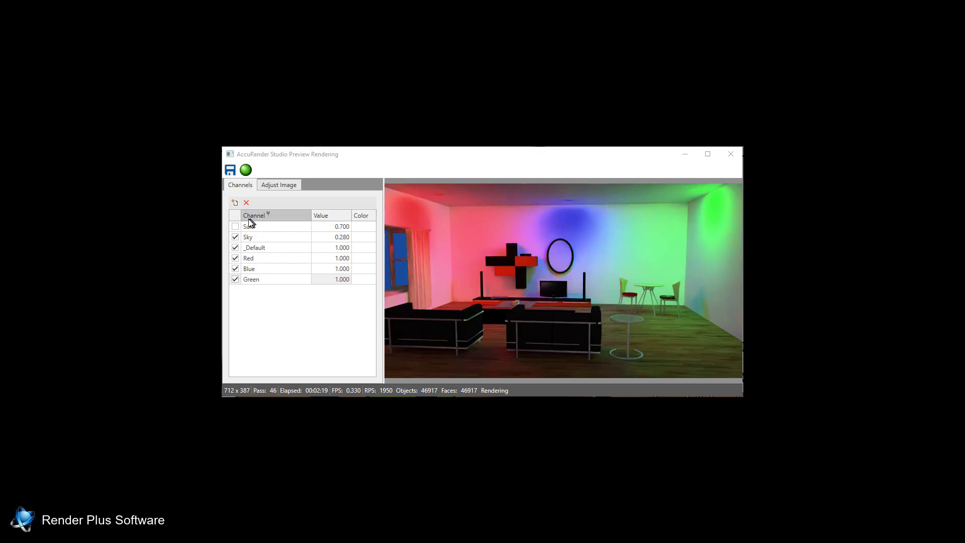
Add a new channel to the preview rendering's channel list and delete it again.
click(233, 225)
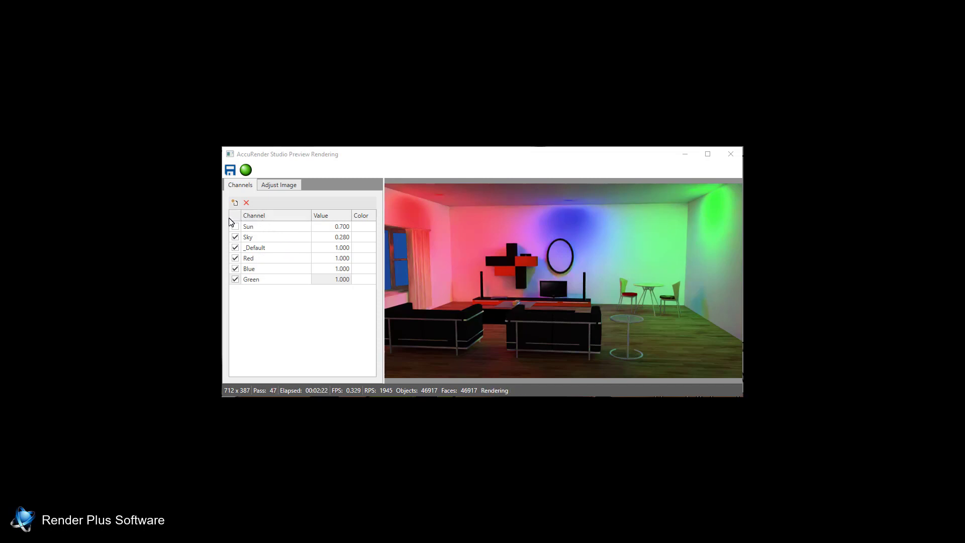
click(235, 203)
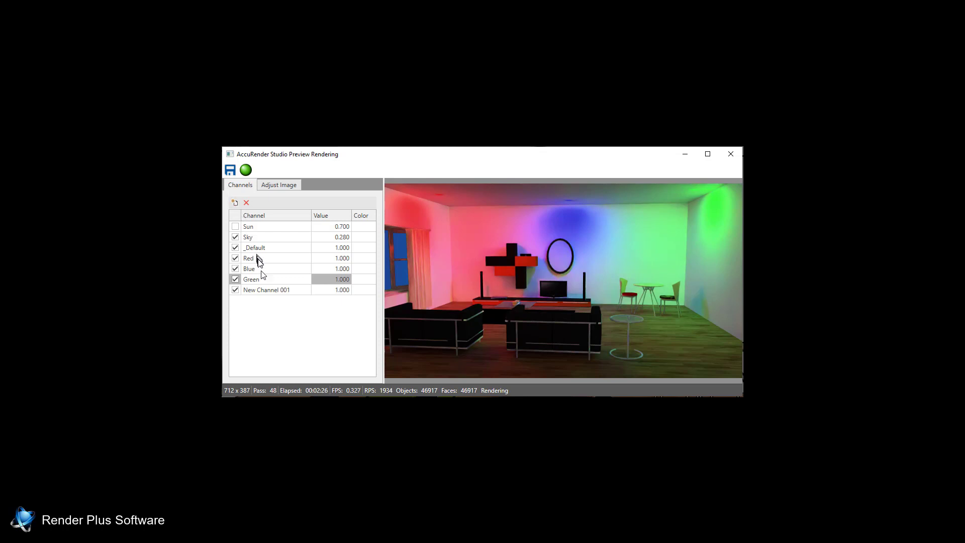
double_click(295, 292)
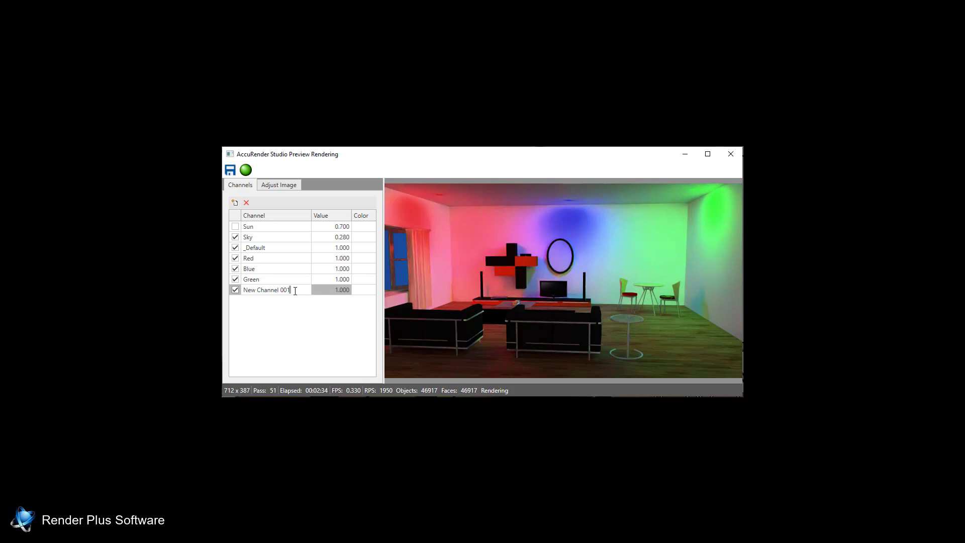
click(246, 203)
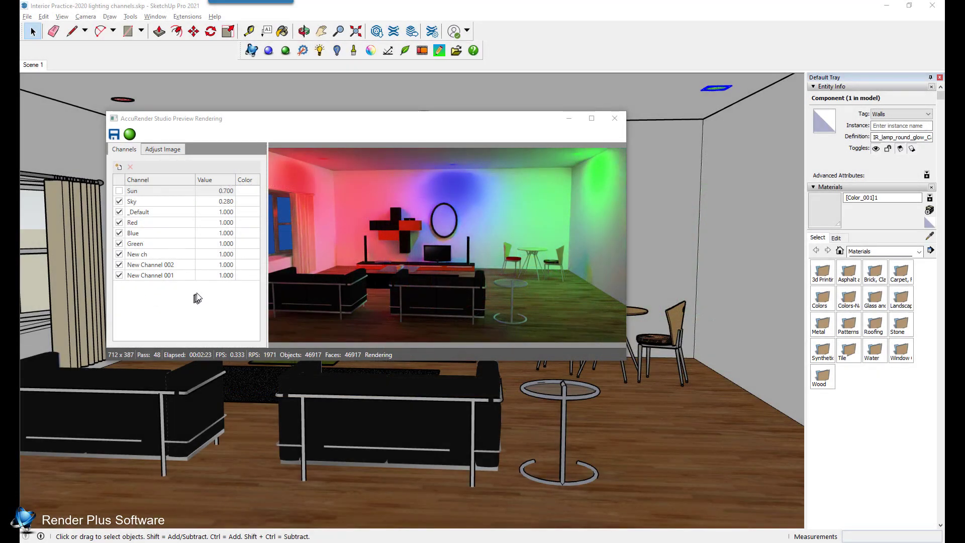
Open the model lights query and delete the unused lighting channels through its options.
click(337, 51)
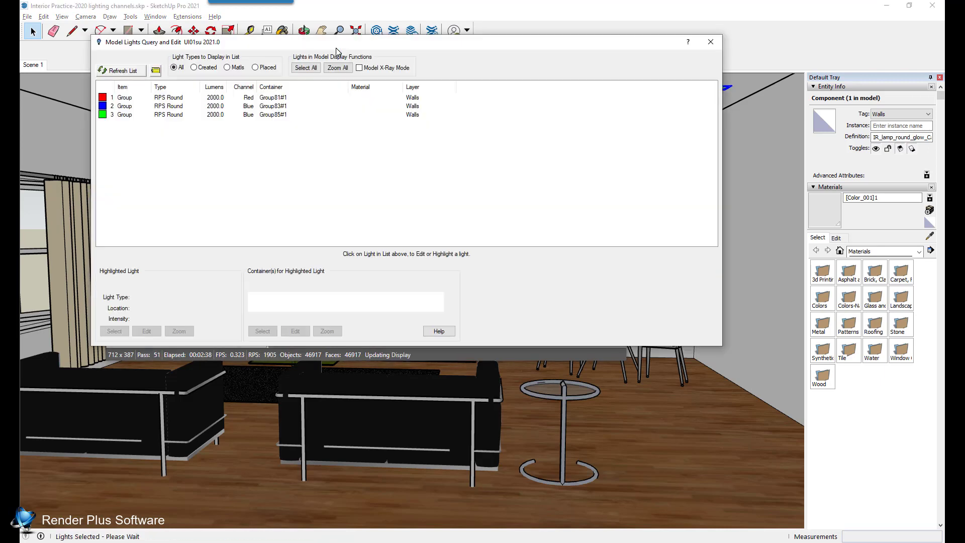
click(159, 74)
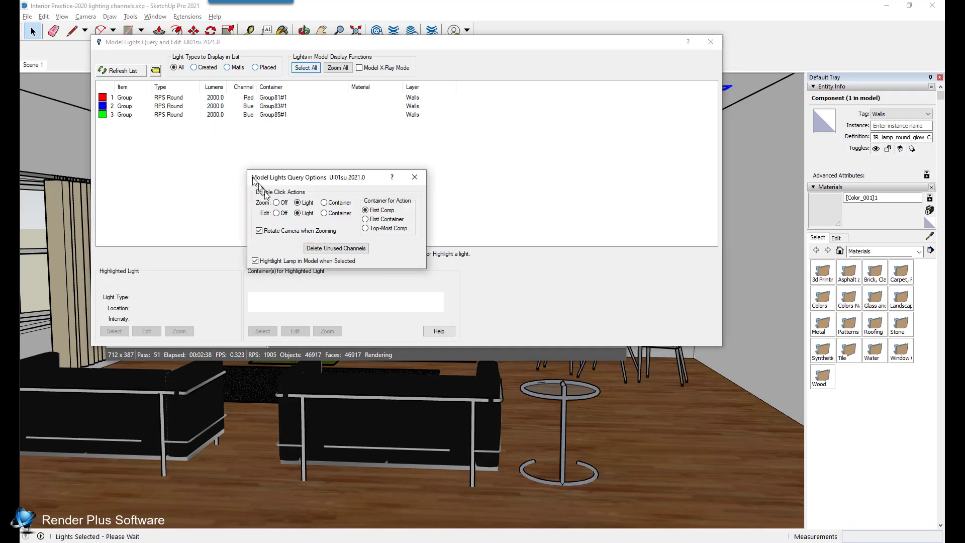
click(324, 248)
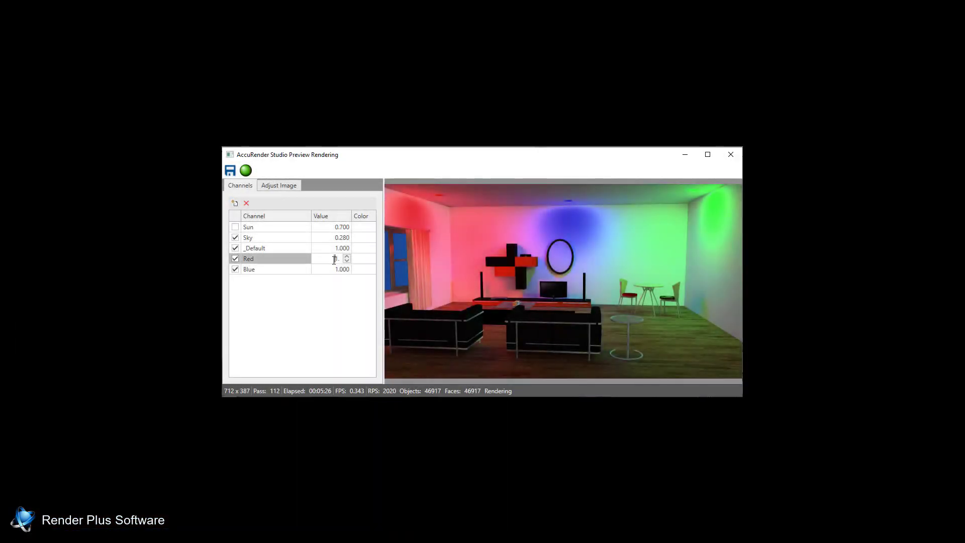
Dim the red lamp in the preview rendering by setting the Red channel's value to 0.2.
key(BackSpace)
text(0)
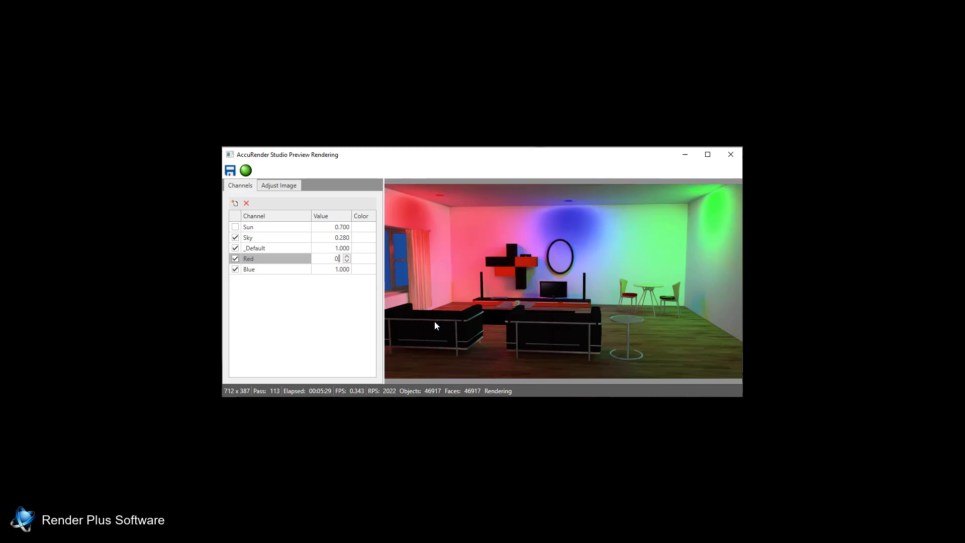
text(.2)
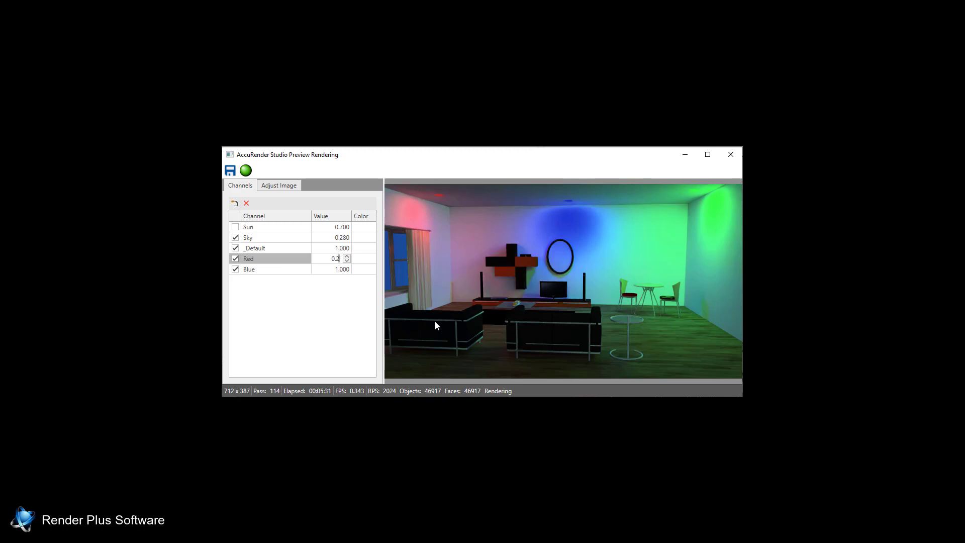
Brighten the red lamp in the preview rendering by setting the Red channel's value to 10.
key(BackSpace)
key(BackSpace)
text(.)
text(10)
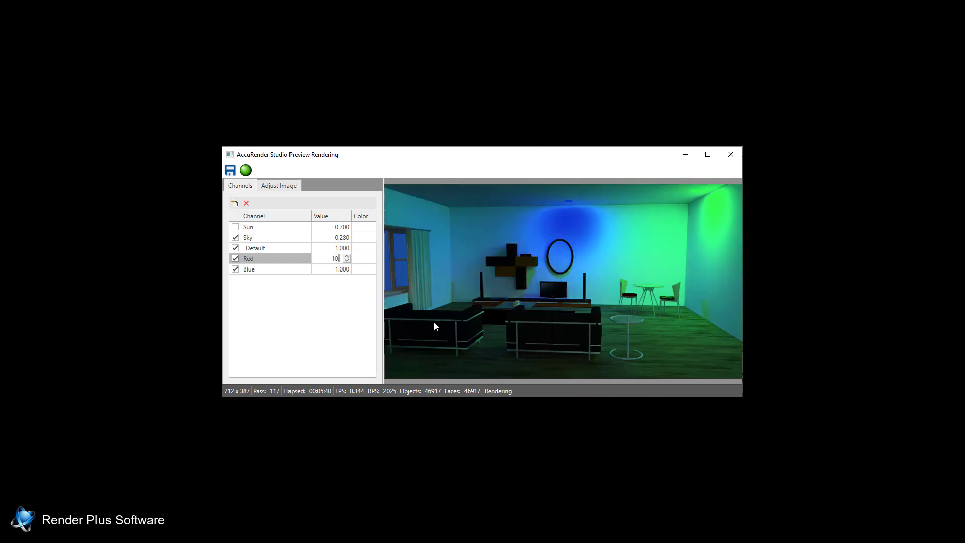
Set the Red channel's value to 1.0 in the preview rendering.
key(BackSpace)
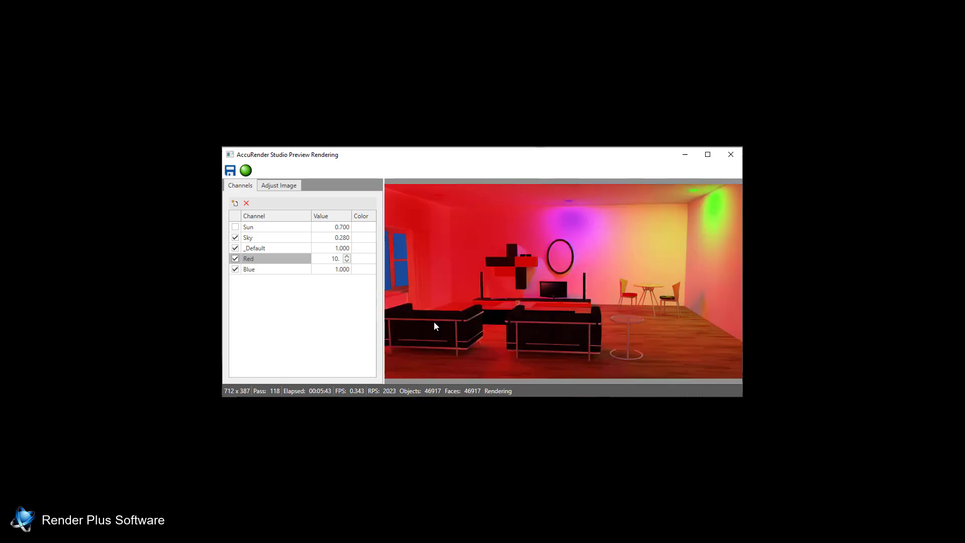
text(.)
key(Left)
key(BackSpace)
key(End)
text(0)
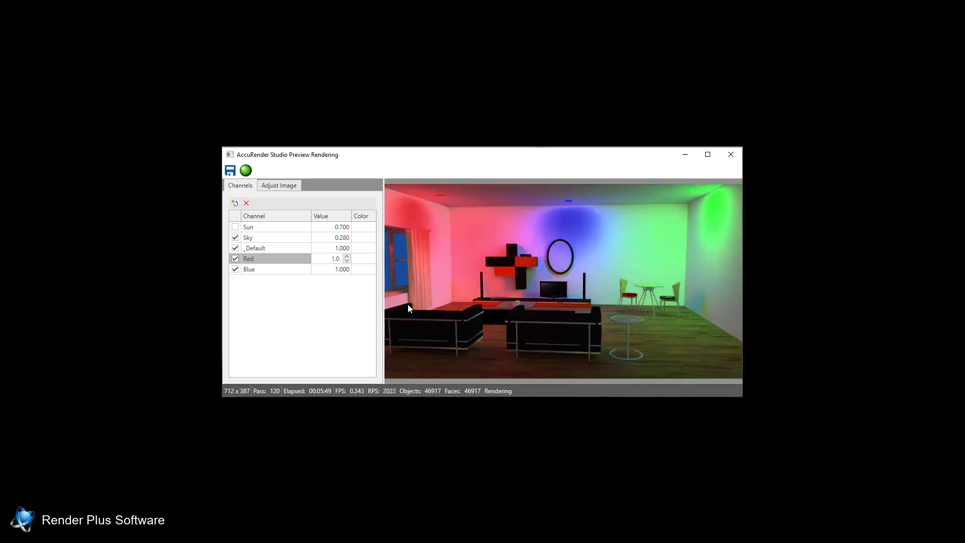